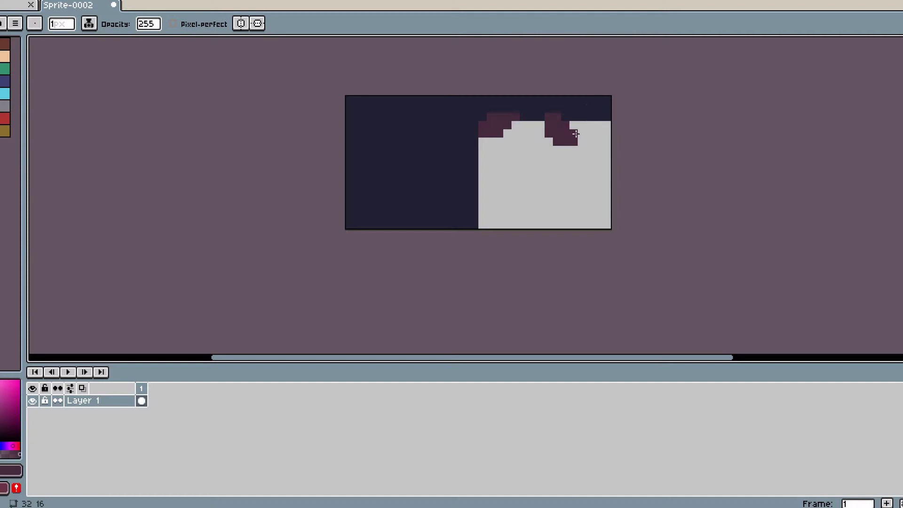
- Darken the pixels around the crystal shapes, paste the tile art, and select the right-hand crystal tile
mouse_move(563, 130)
mouse_down()
mouse_move(527, 132)
mouse_move(585, 141)
mouse_move(532, 136)
mouse_move(598, 118)
mouse_move(507, 147)
mouse_move(557, 145)
mouse_move(513, 120)
mouse_up()
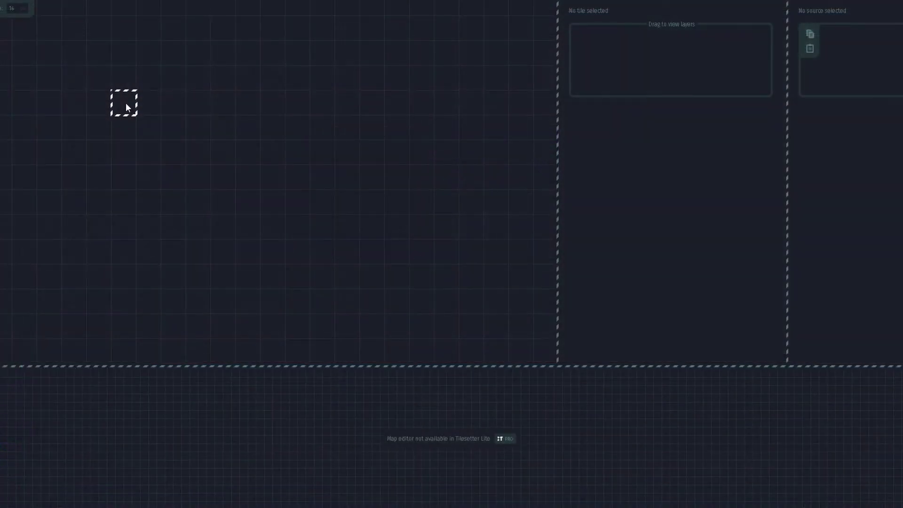
key(ctrl+v)
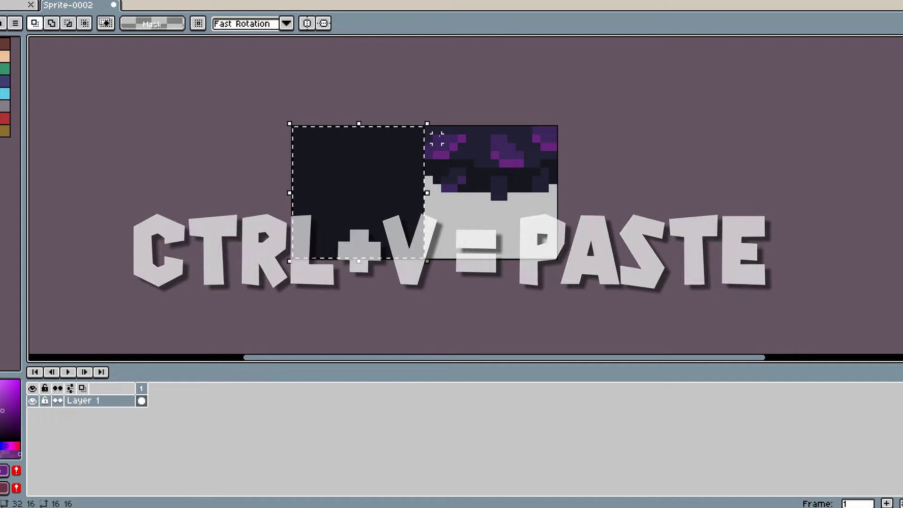
drag(426, 126, 558, 260)
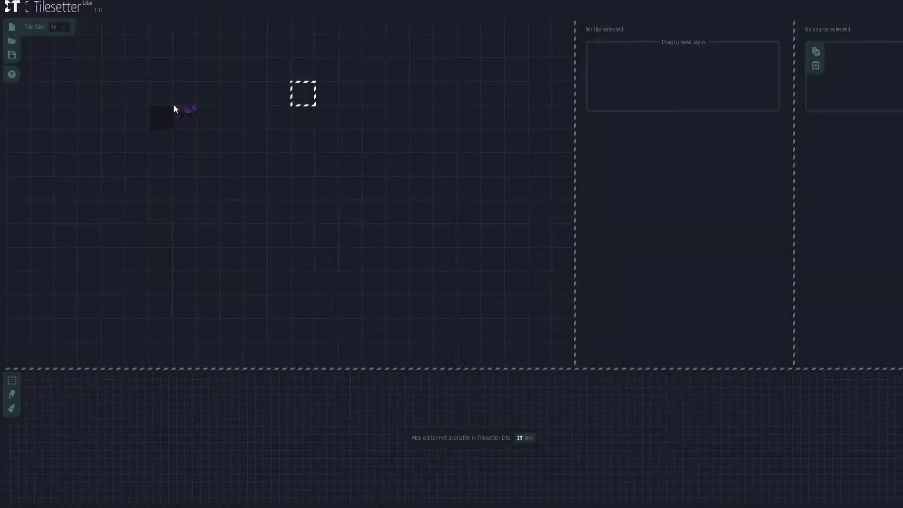
- Delete the purple crystal tile and bring up the dark base tile's context menu
click(183, 120)
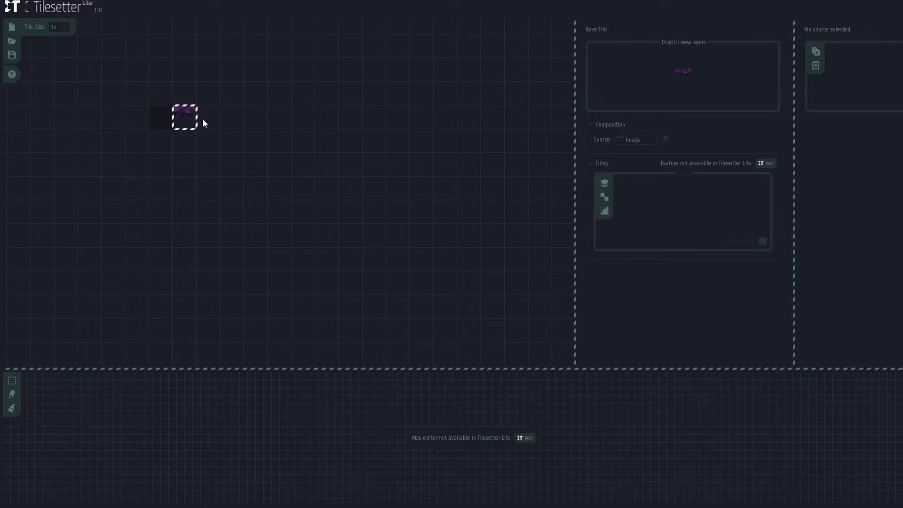
right_click(200, 108)
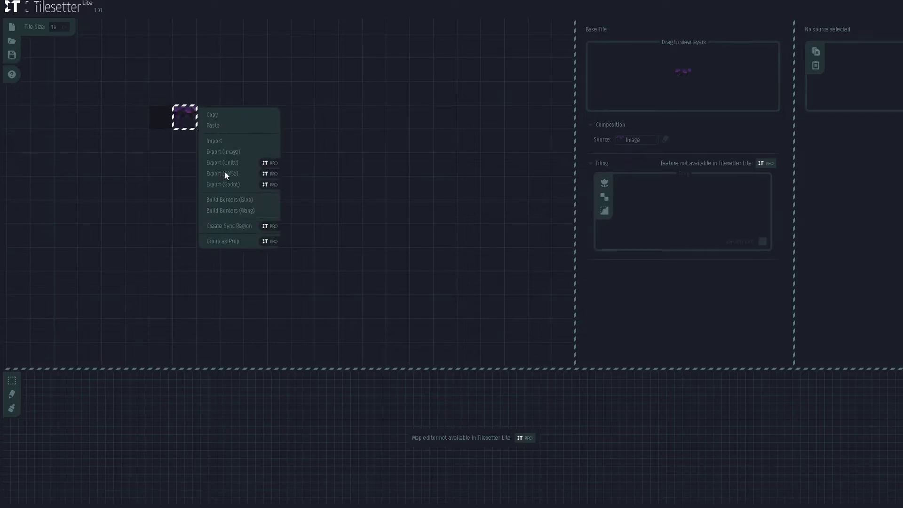
click(293, 144)
click(195, 122)
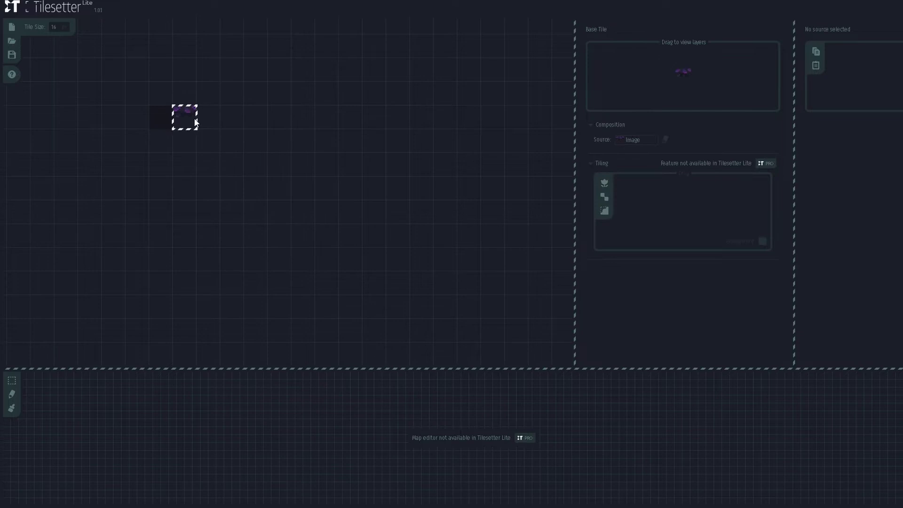
key(Delete)
right_click(163, 124)
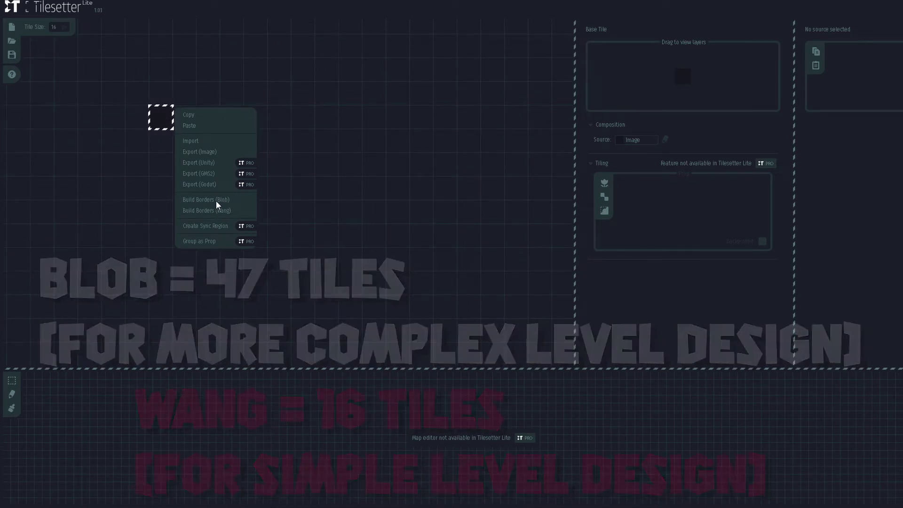
- Build Blob borders around the dark base tile and select the generated tiles to inspect them
click(216, 200)
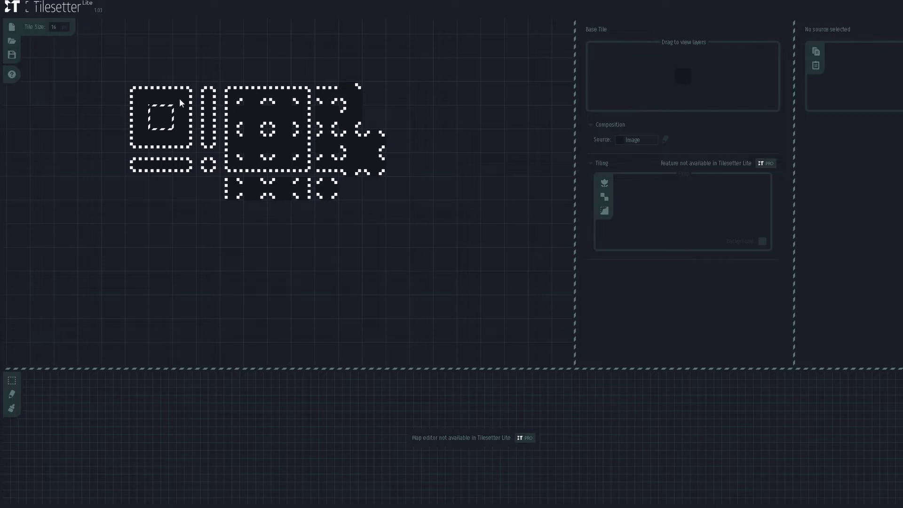
click(163, 88)
click(161, 118)
drag(100, 57, 411, 225)
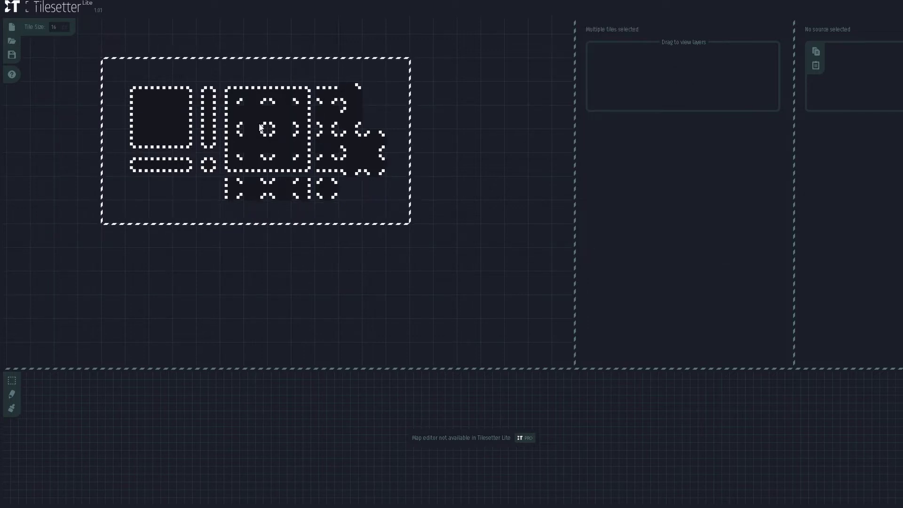
click(161, 118)
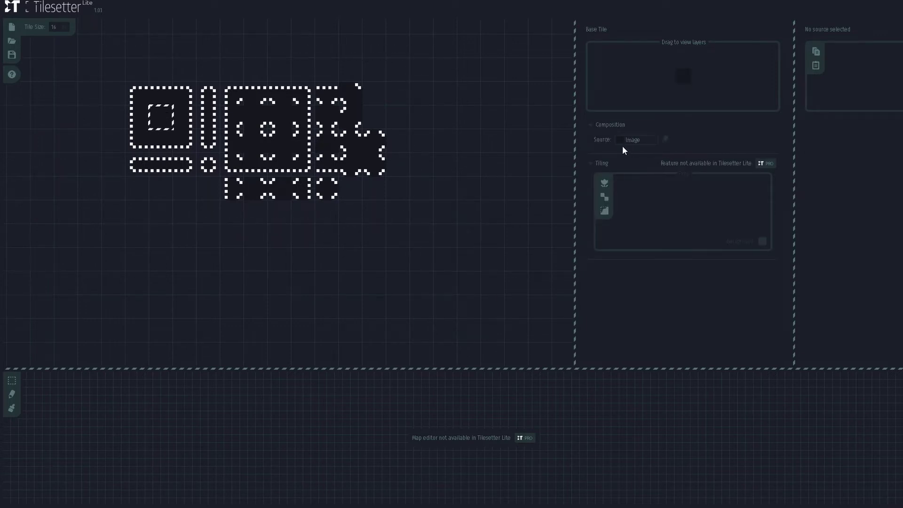
- Set the top border's Composition Source image to the purple crystal image
click(160, 93)
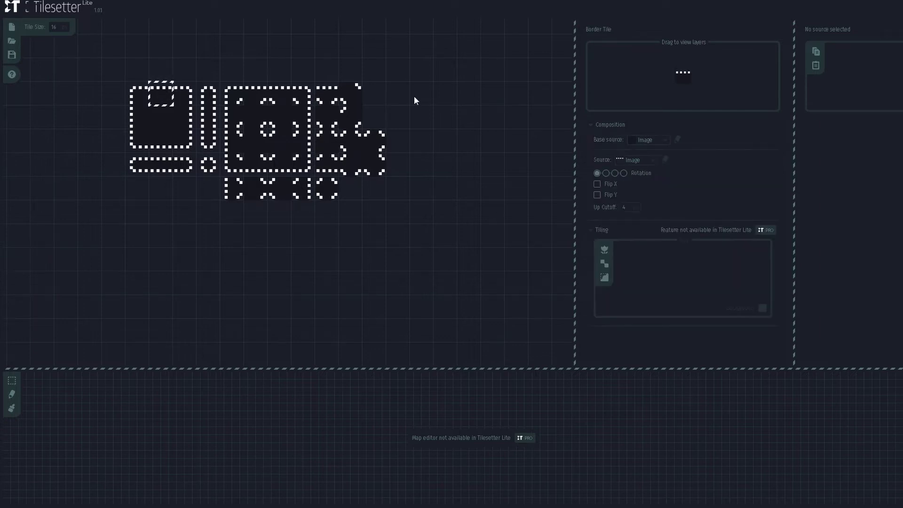
click(137, 117)
click(183, 117)
click(165, 93)
click(639, 160)
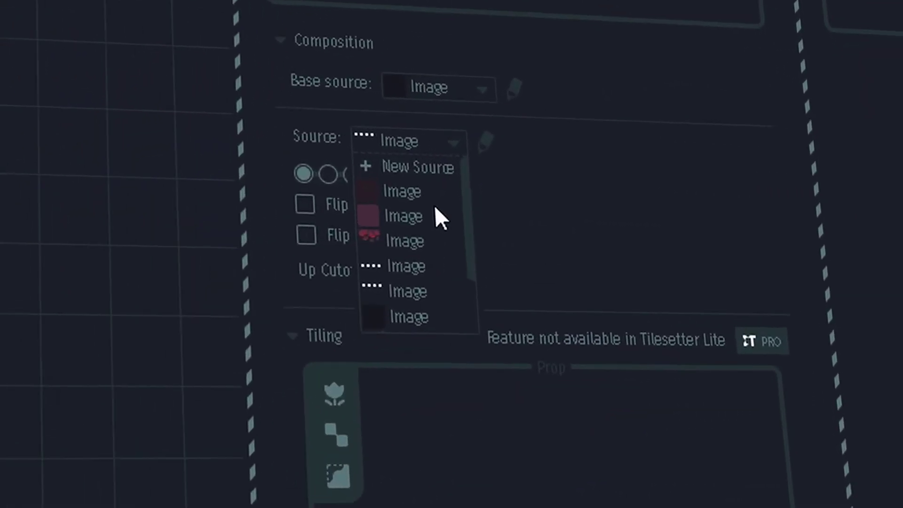
scroll(436, 212, down, 3)
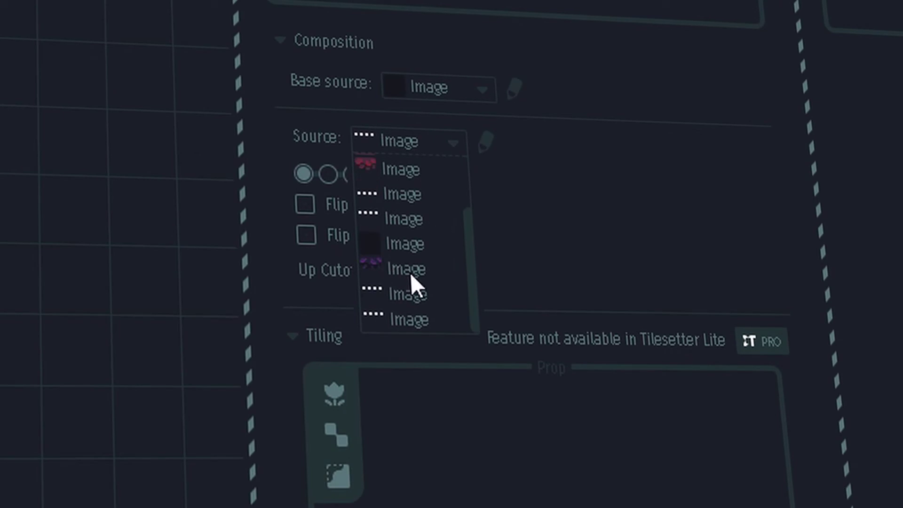
click(354, 266)
click(401, 150)
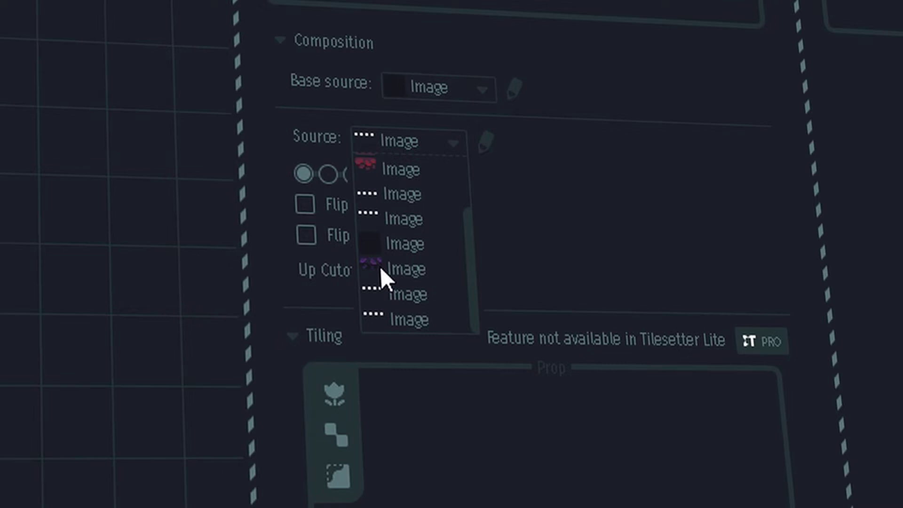
click(380, 267)
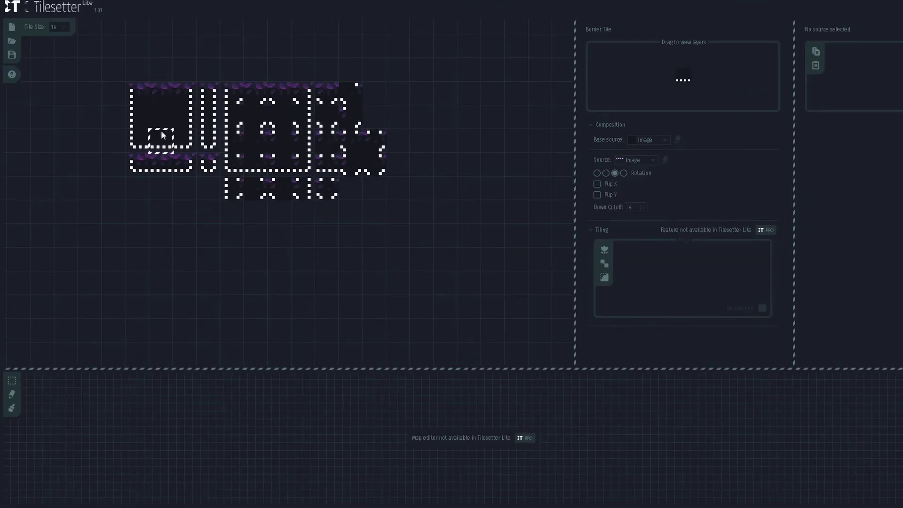
- Apply the purple crystal image to the left, bottom and right borders as well
click(162, 118)
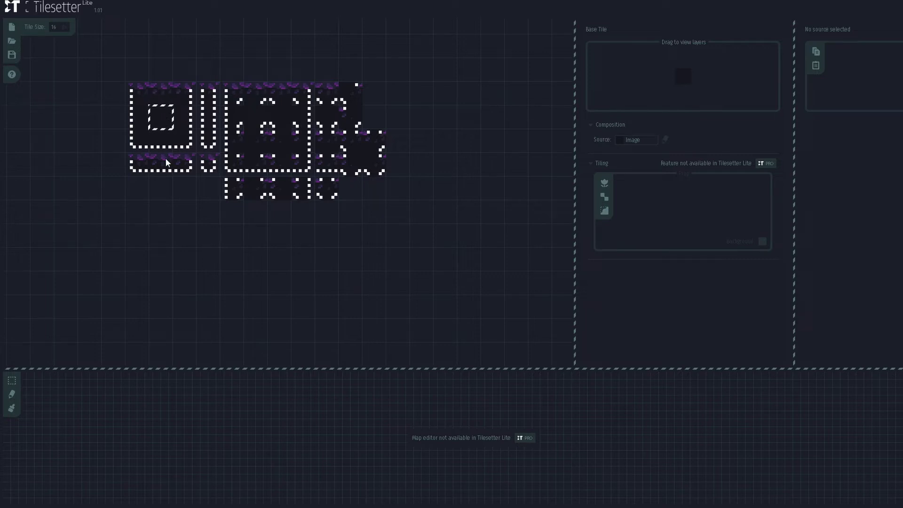
click(140, 114)
click(628, 160)
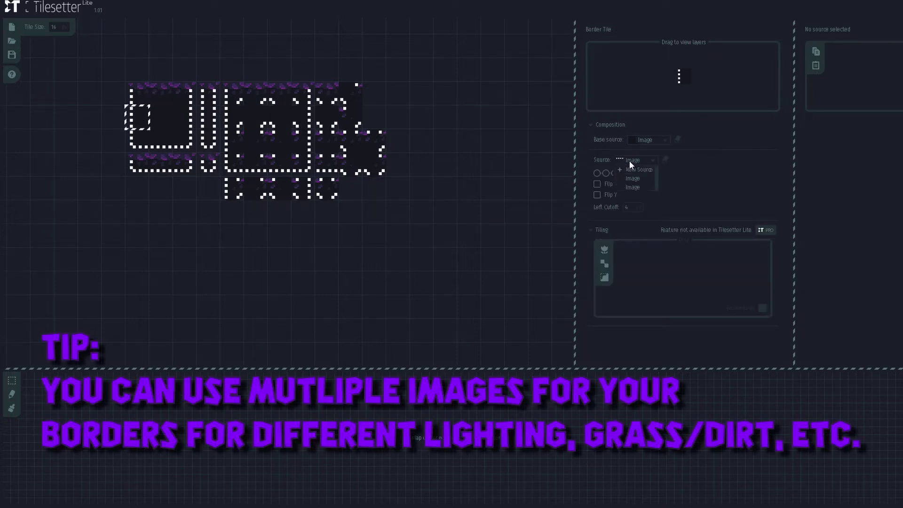
click(631, 205)
click(639, 161)
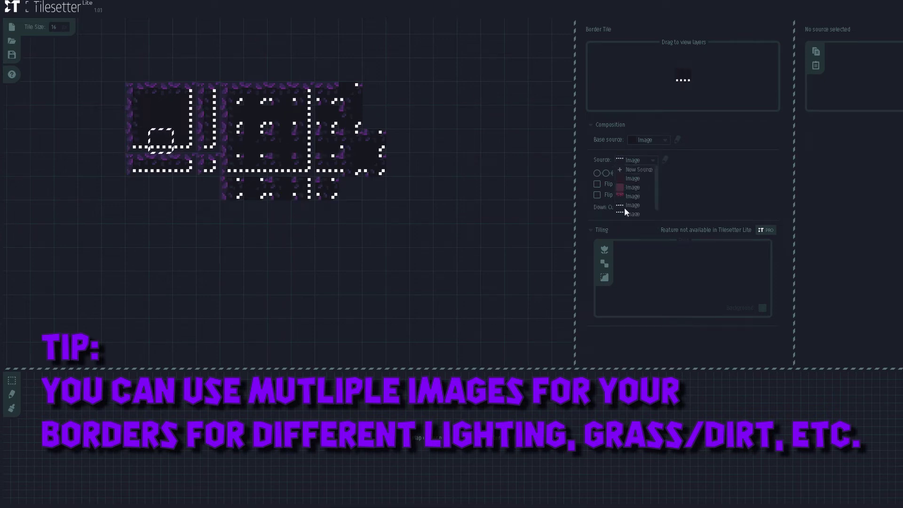
click(632, 213)
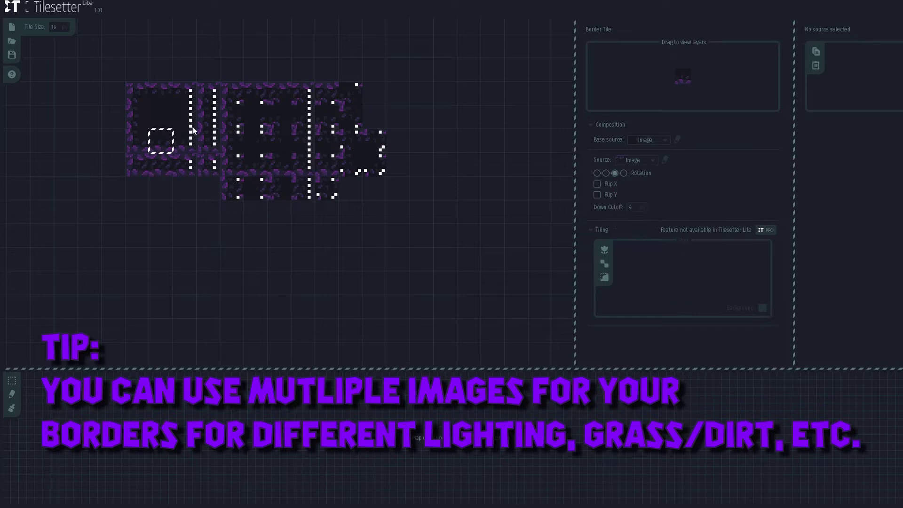
click(636, 160)
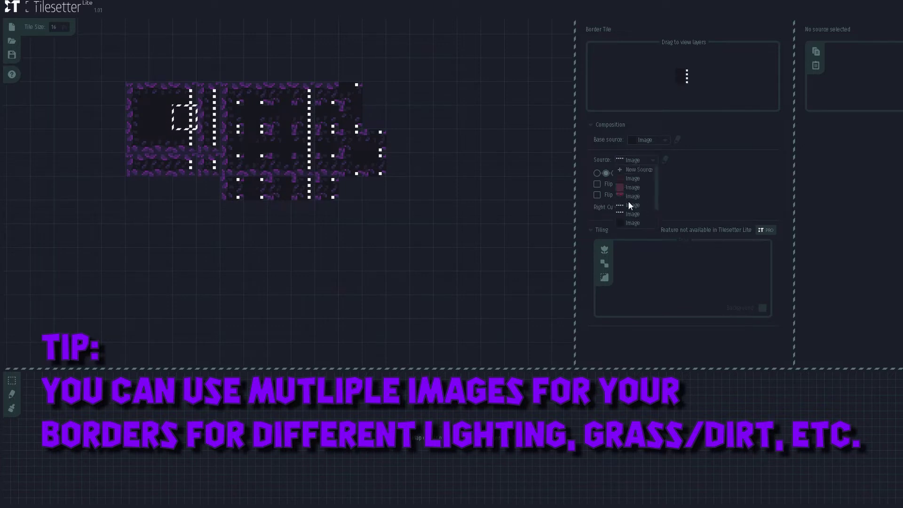
click(634, 214)
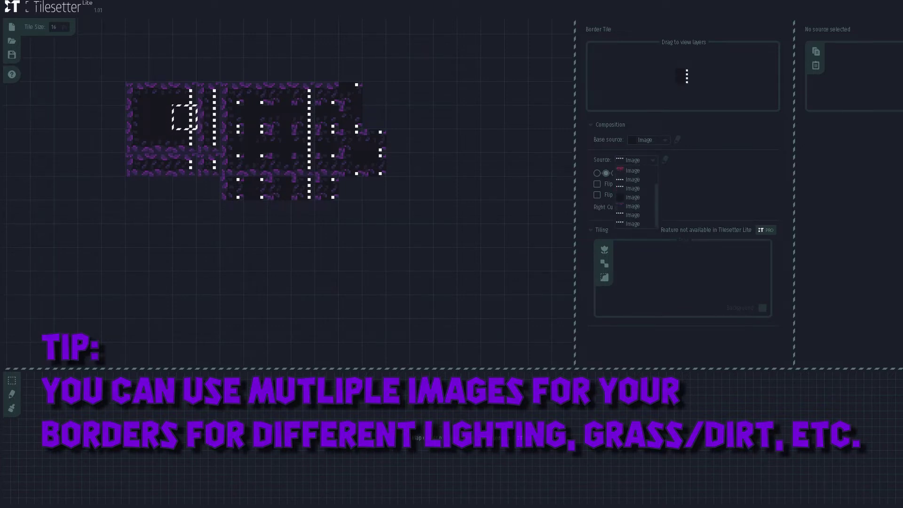
click(402, 128)
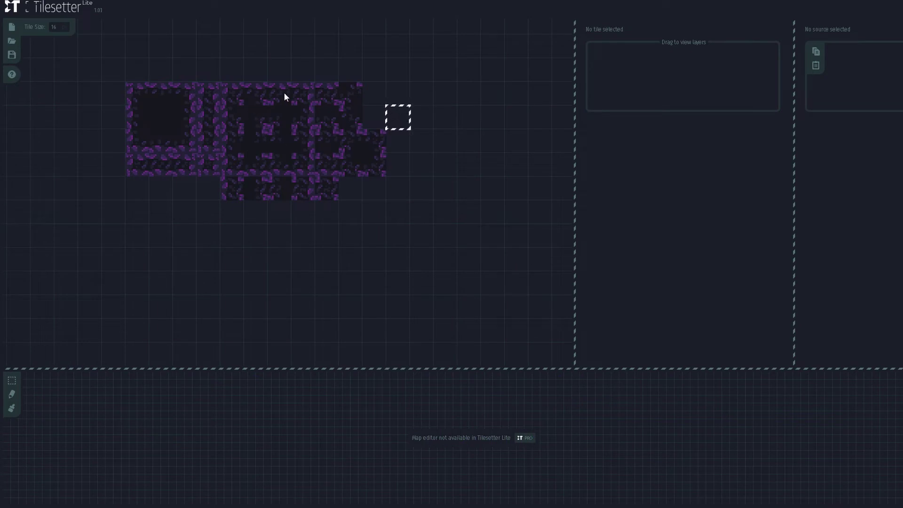
scroll(244, 92, up, 2)
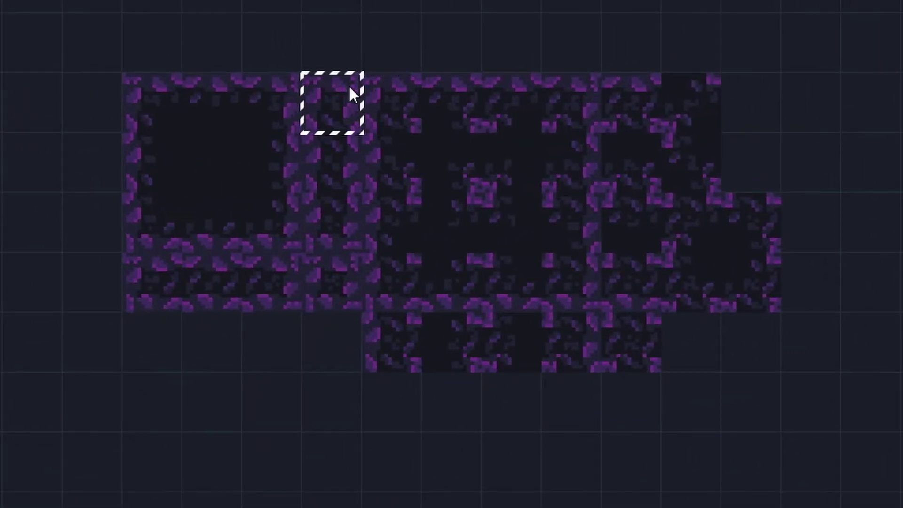
click(139, 88)
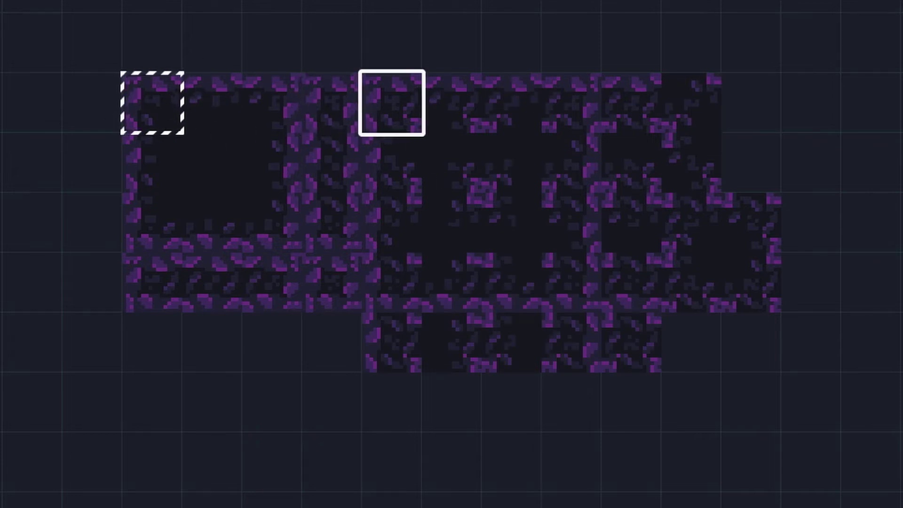
click(414, 94)
click(470, 90)
click(522, 90)
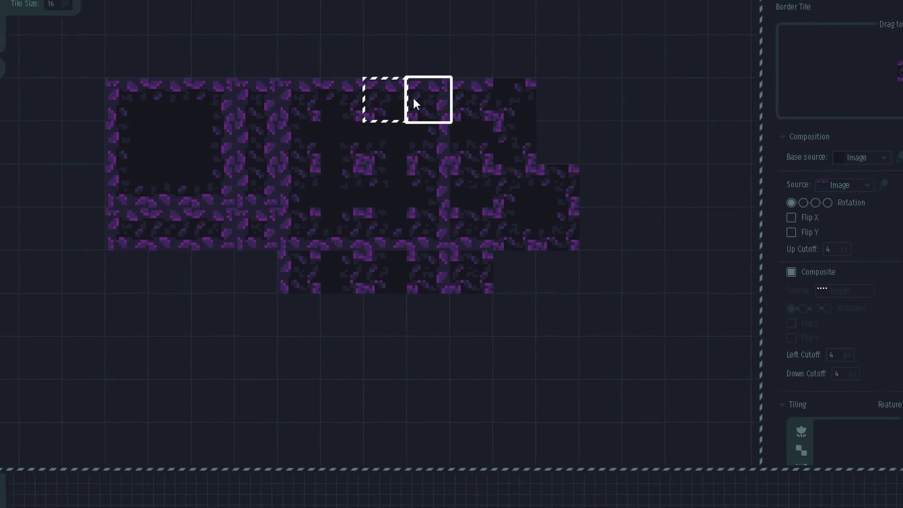
click(413, 102)
click(180, 204)
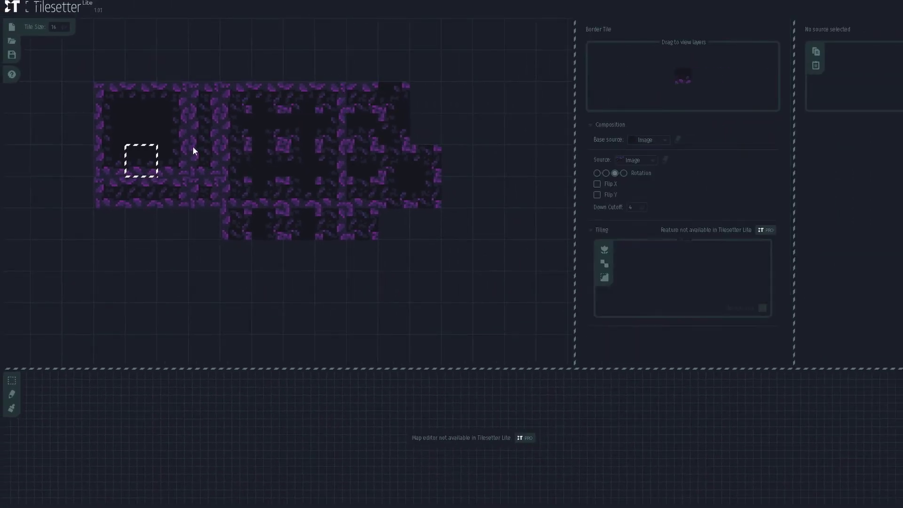
click(299, 34)
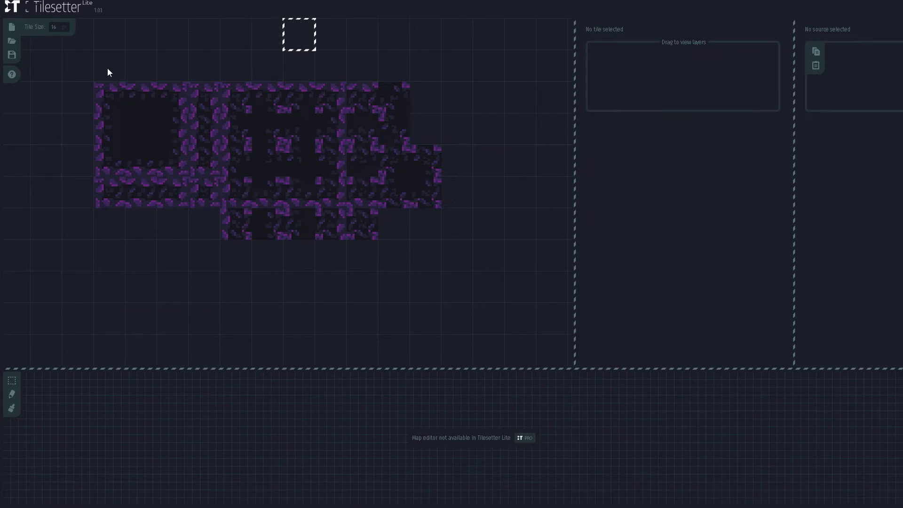
- Marquee-select every generated tile and bring up the tileset's action menu
drag(62, 49, 475, 272)
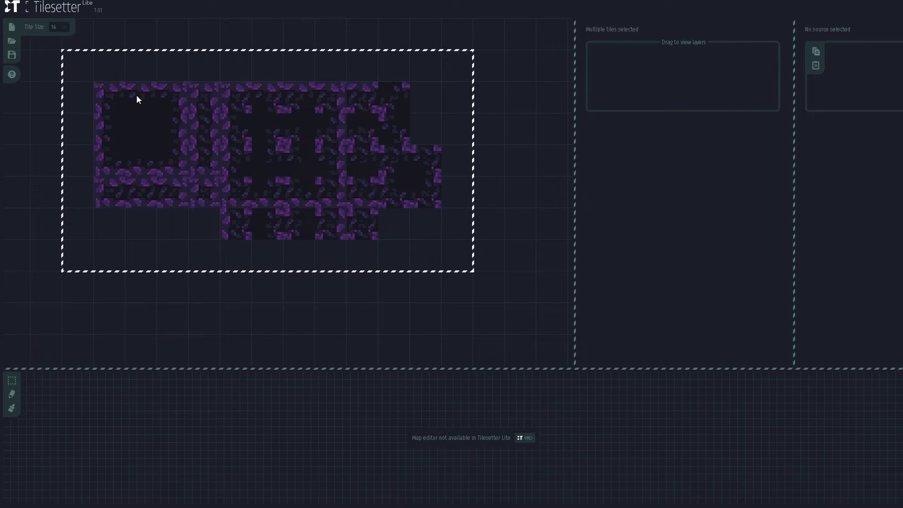
right_click(165, 97)
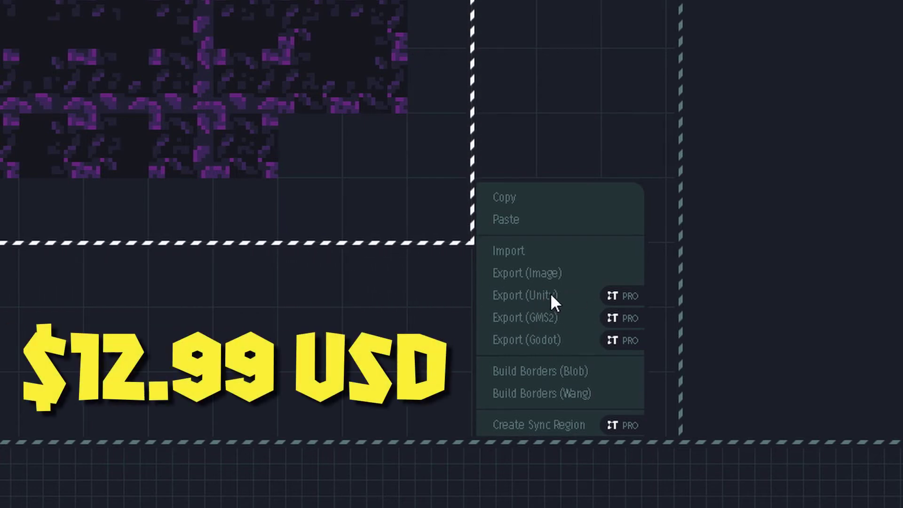
- Export the tileset as an image file named ts on the Desktop
click(537, 272)
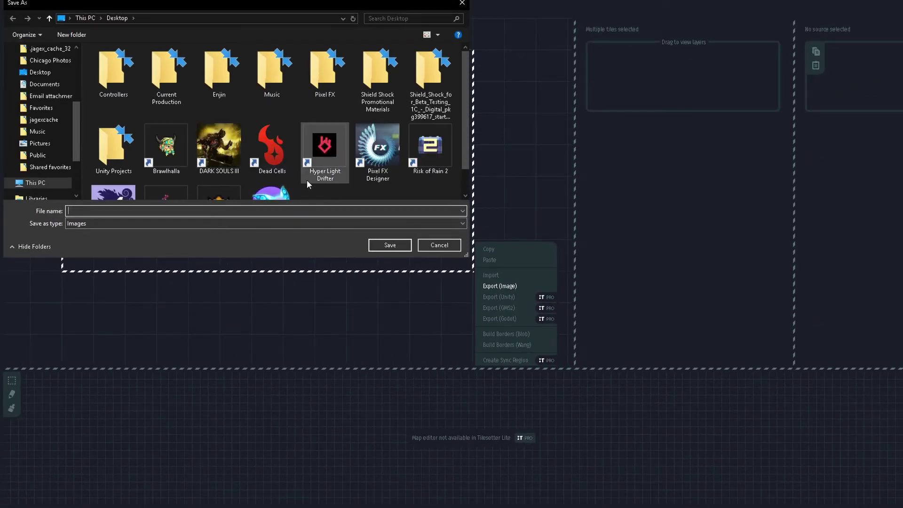
scroll(307, 180, down, 1)
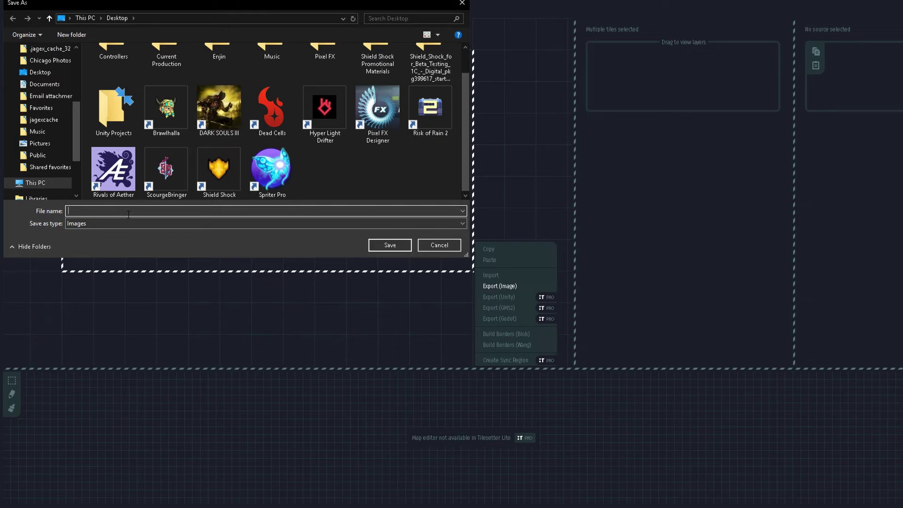
text(tsTest)
click(390, 245)
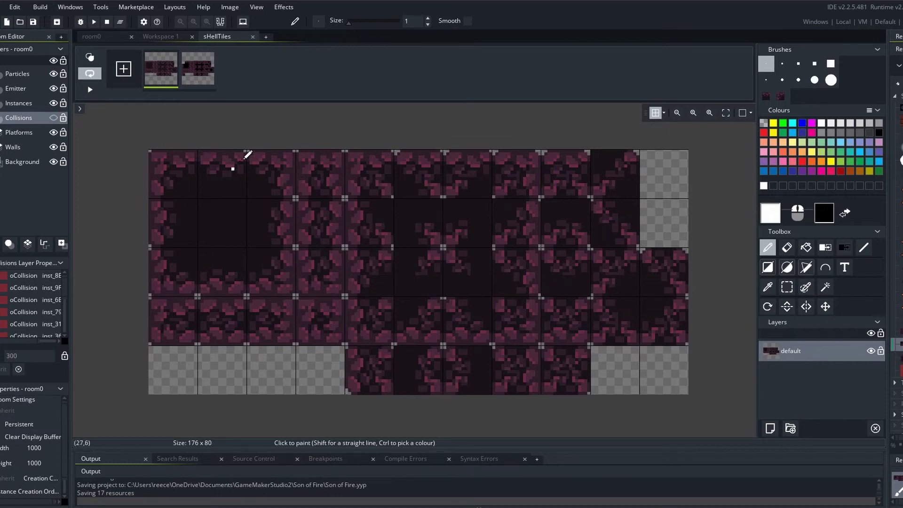
- Return to Workspace 1 to view the sHellTiles sprite settings
click(156, 37)
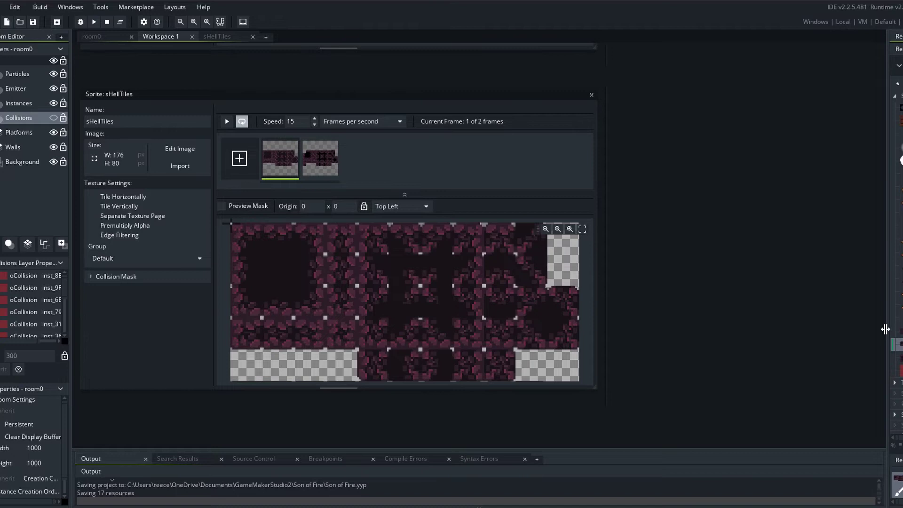
- Create a new sprite, sprite21, from the tsTest image on the Desktop
mouse_move(885, 325)
right_click(776, 368)
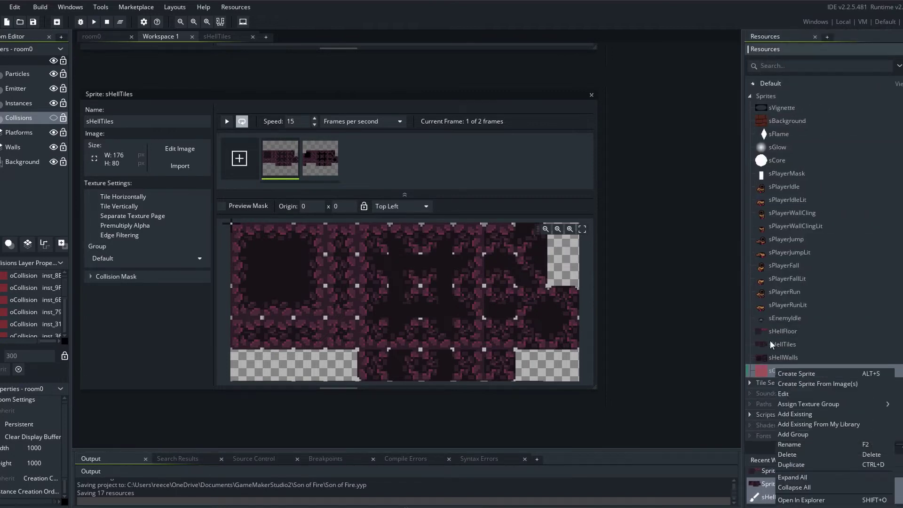
click(817, 382)
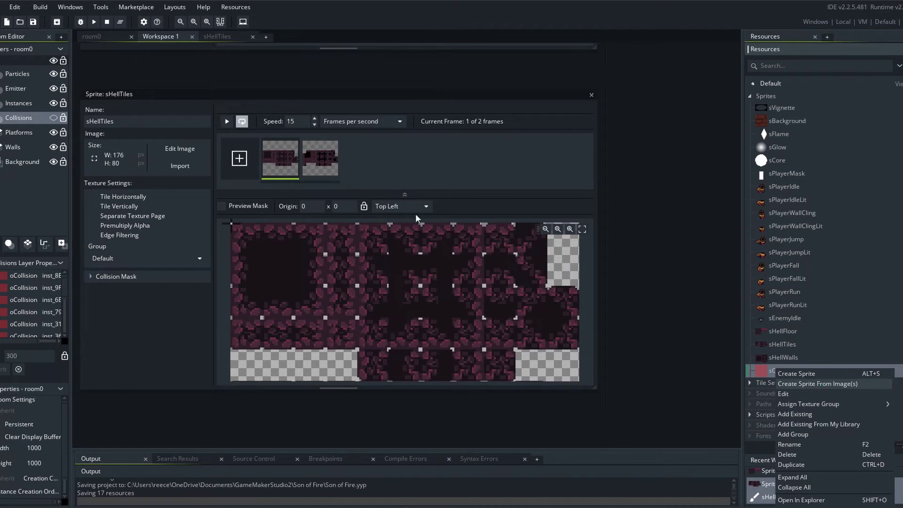
click(41, 96)
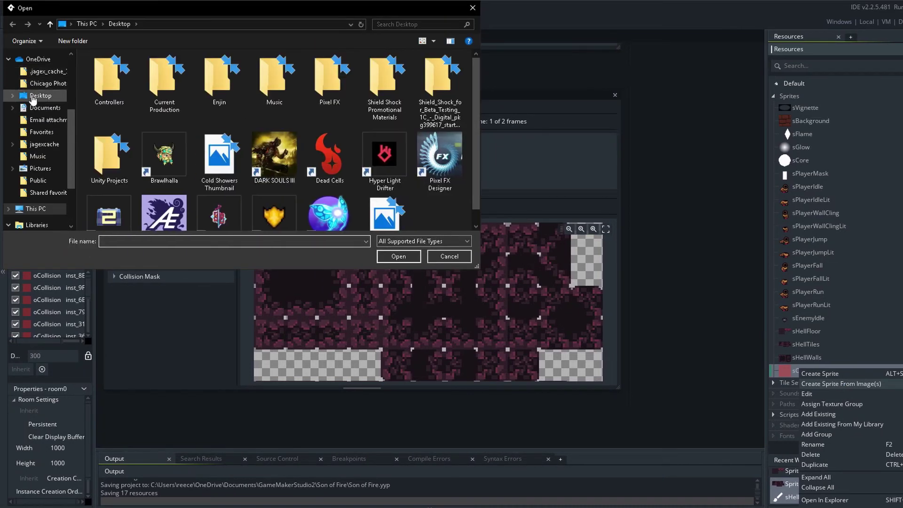
scroll(419, 178, down, 1)
double_click(394, 196)
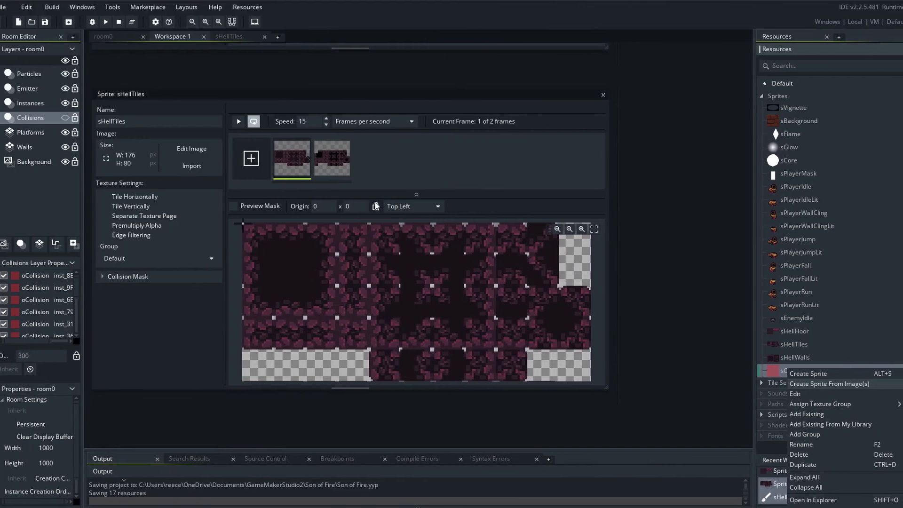
- Open the first sHellTiles frame in the Image Editor
double_click(766, 387)
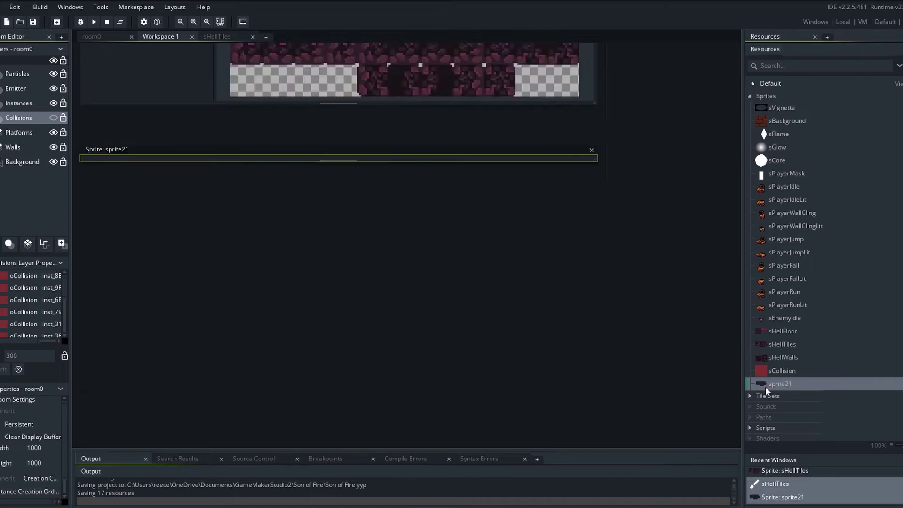
scroll(571, 297, up, 4)
scroll(638, 257, up, 4)
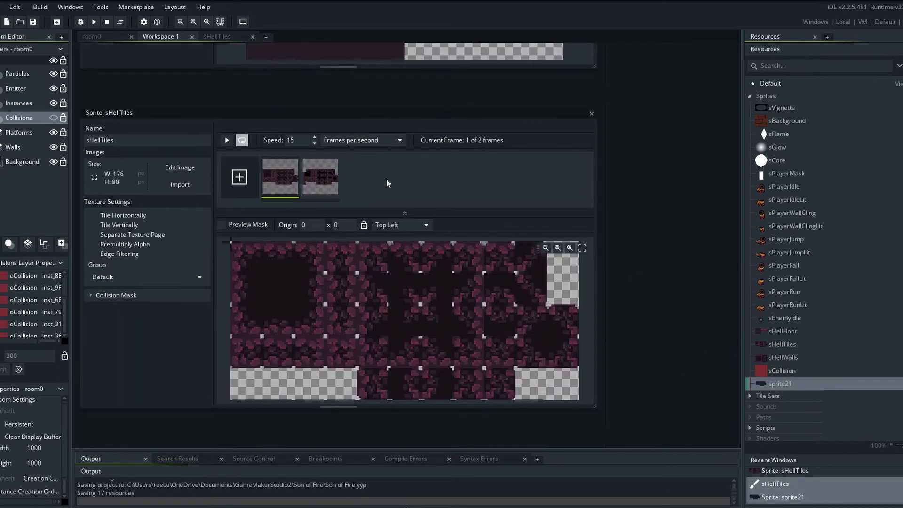
double_click(275, 185)
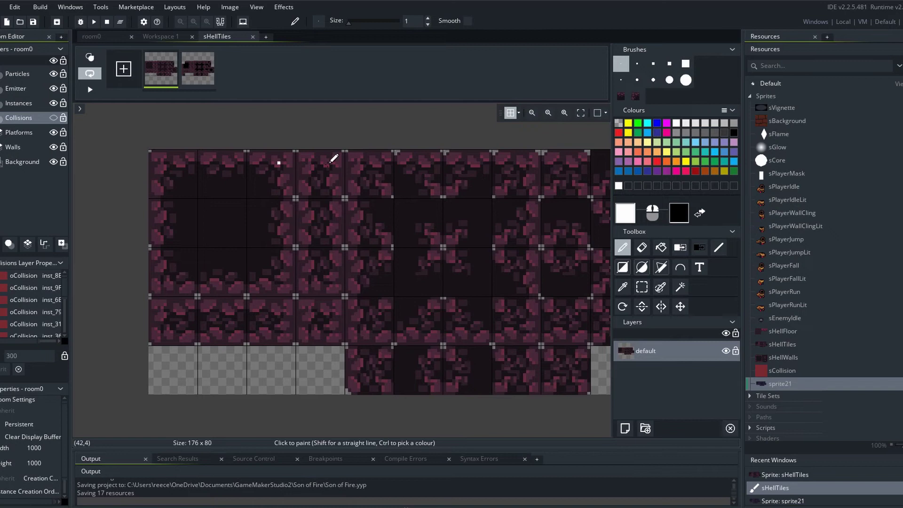
- Move the top-left sHellTiles tile into the empty bottom-left cell and zoom to check it
key(s)
drag(130, 133, 181, 381)
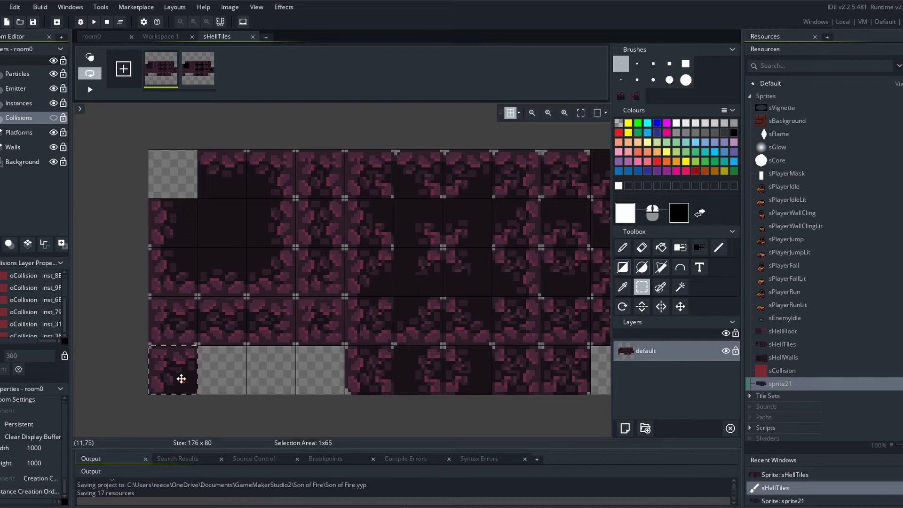
drag(138, 140, 198, 198)
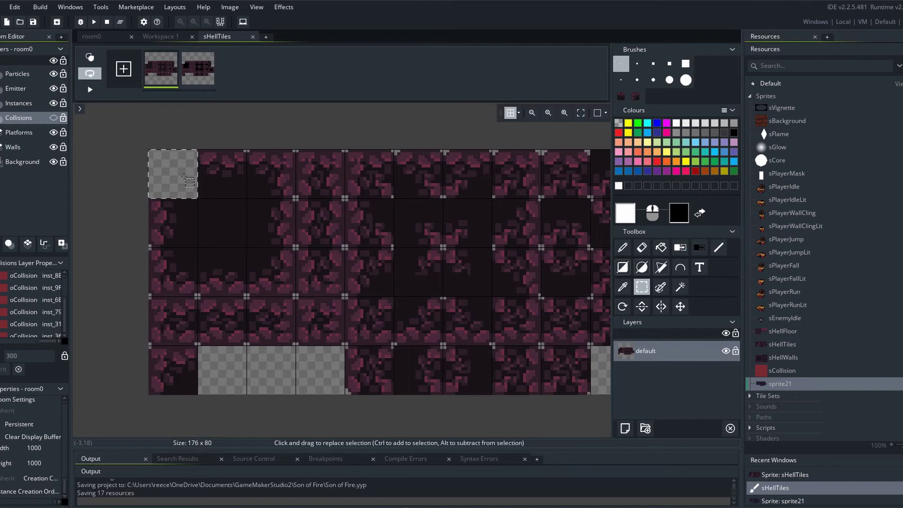
click(224, 174)
scroll(296, 254, down, 1)
ctrl+scroll(316, 221, down, 2)
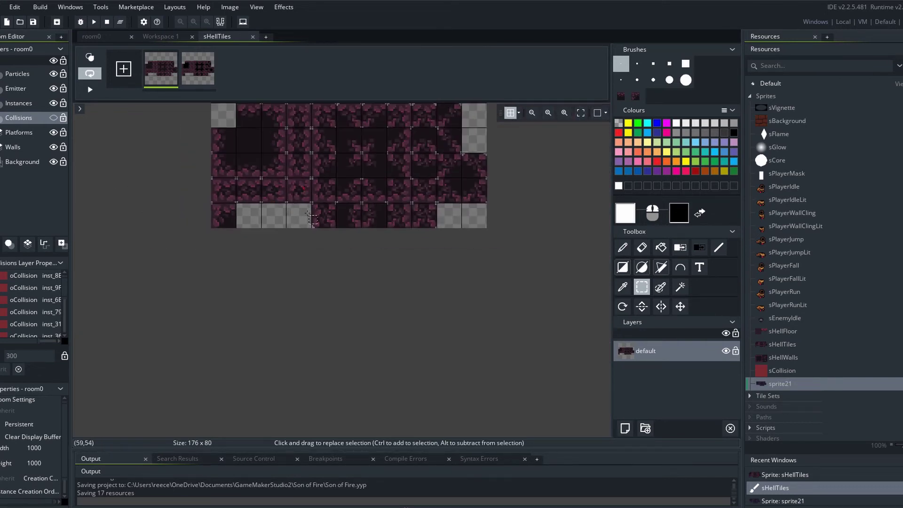
scroll(280, 183, up, 1)
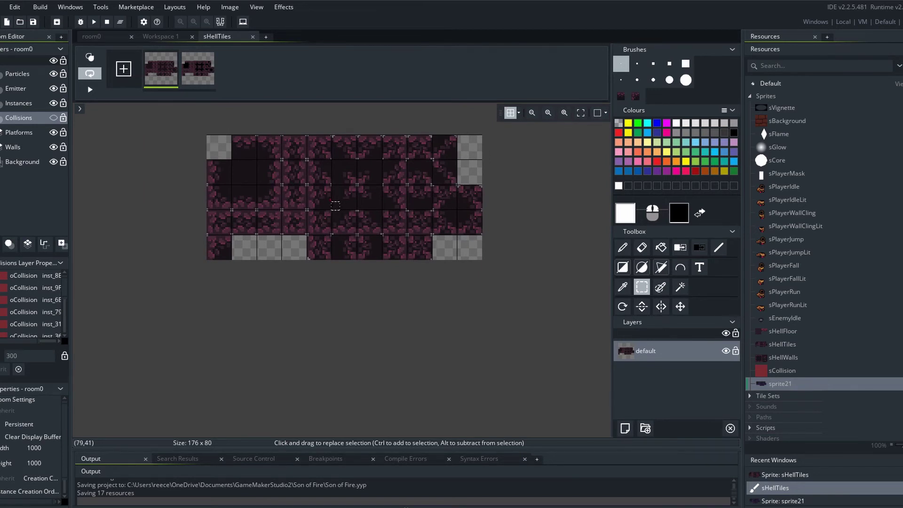
ctrl+scroll(294, 190, up, 2)
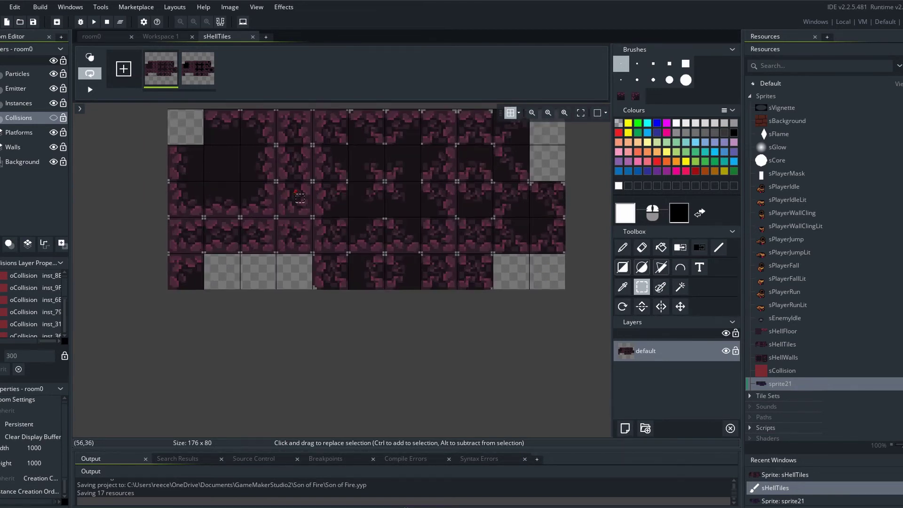
drag(301, 221, 262, 272)
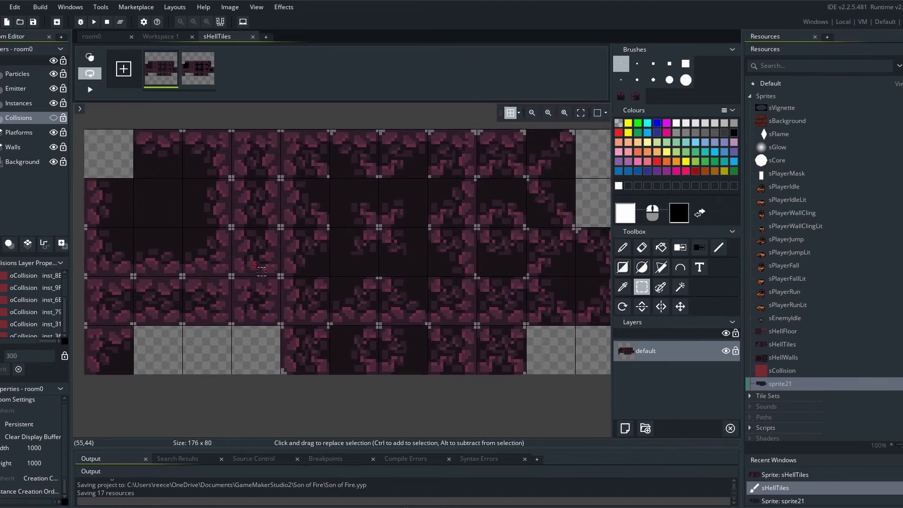
ctrl+scroll(253, 250, down, 1)
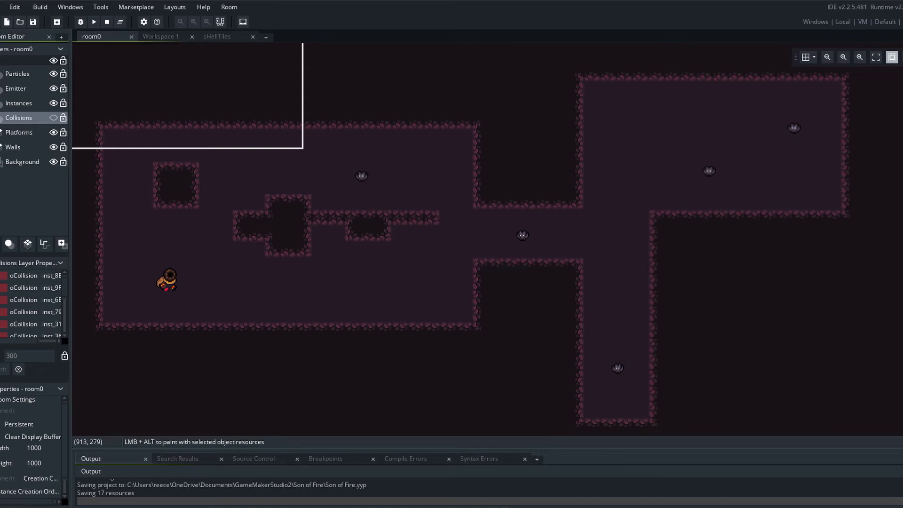
- Select the Platforms layer and the Platforms auto-tile brush from the tile Libraries
click(13, 95)
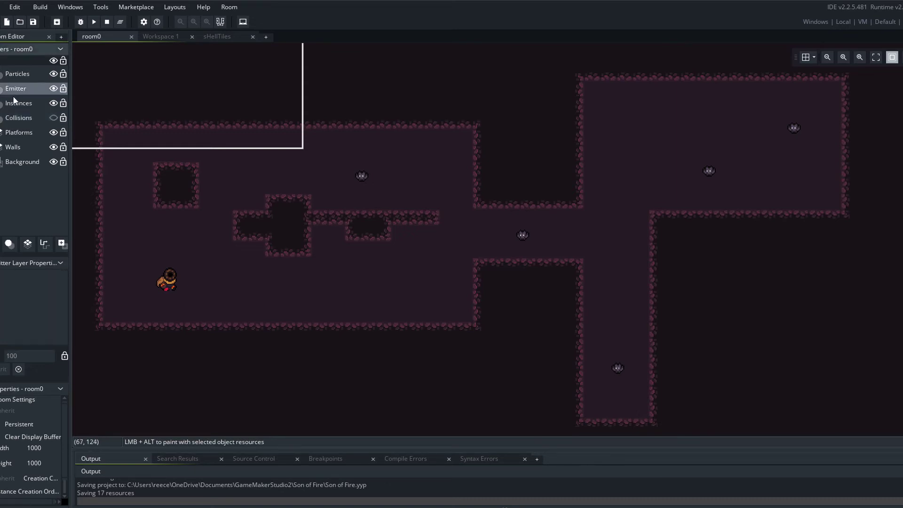
click(14, 134)
click(890, 108)
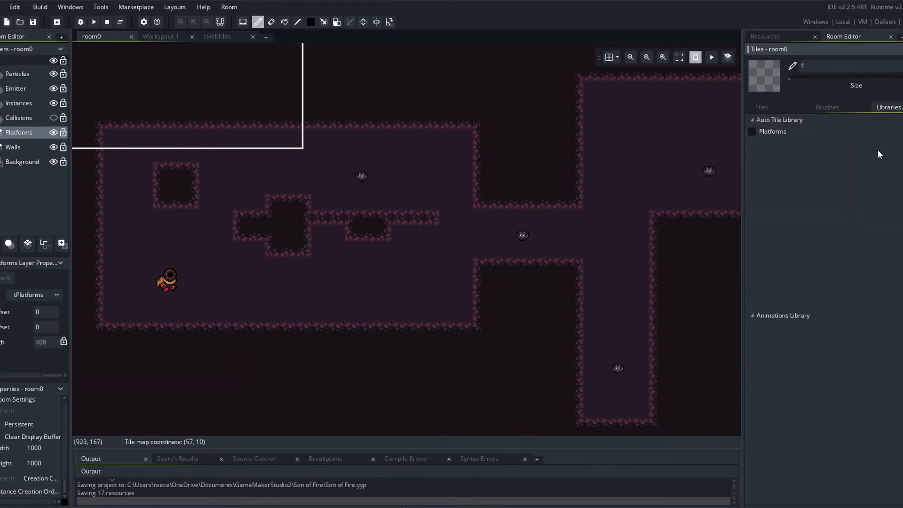
click(772, 133)
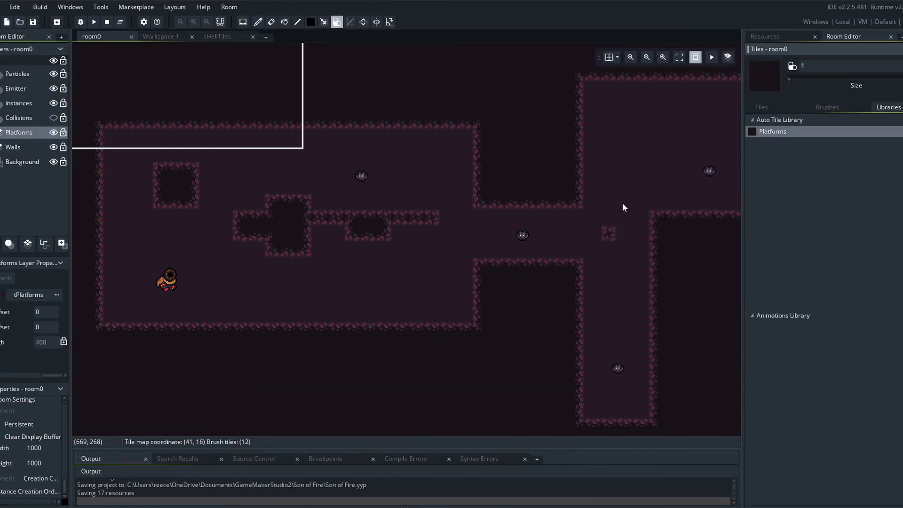
- Paint an L-shaped block, a vertical strip and a small piece of crystal platform
mouse_move(631, 132)
mouse_down()
mouse_move(650, 156)
mouse_move(644, 128)
mouse_move(627, 138)
mouse_move(655, 123)
mouse_move(670, 128)
mouse_move(661, 154)
mouse_move(691, 136)
mouse_up()
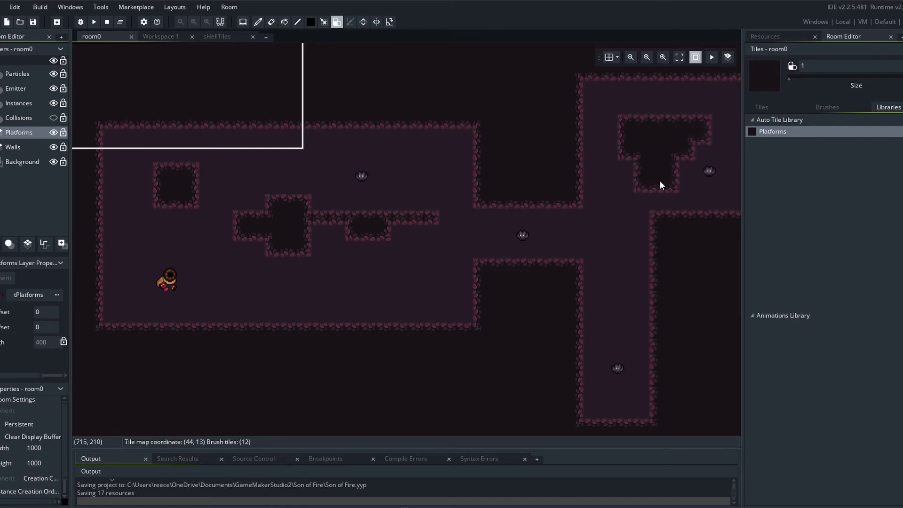
drag(400, 246, 407, 272)
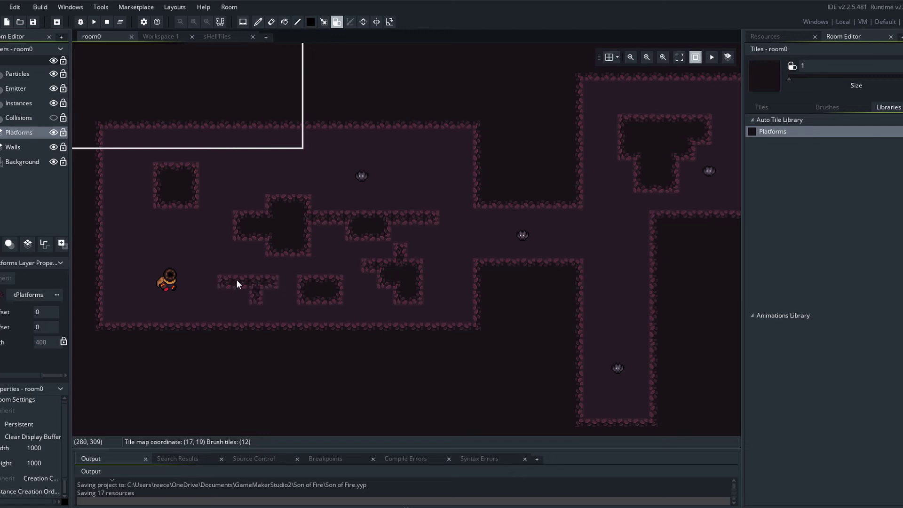
click(242, 269)
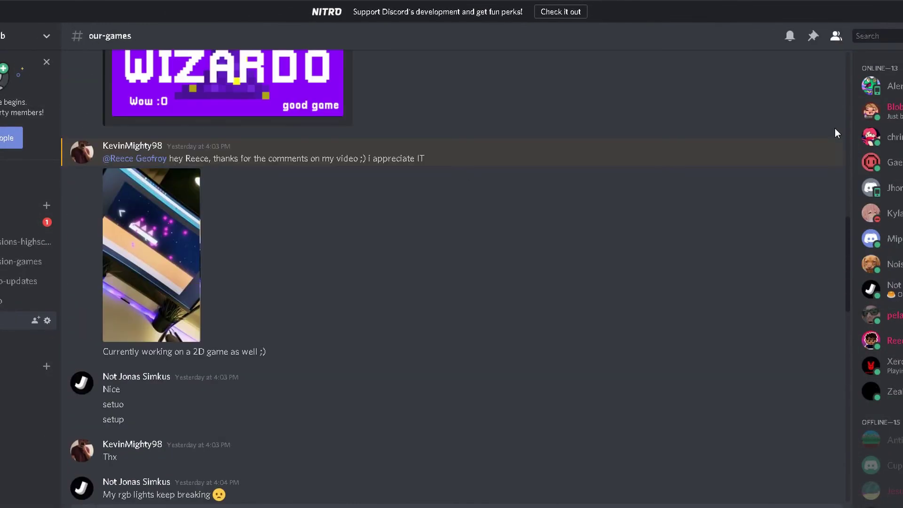
- Scroll up through older posts in Discord's #our-games and #our-art channels
scroll(835, 129, up, 20)
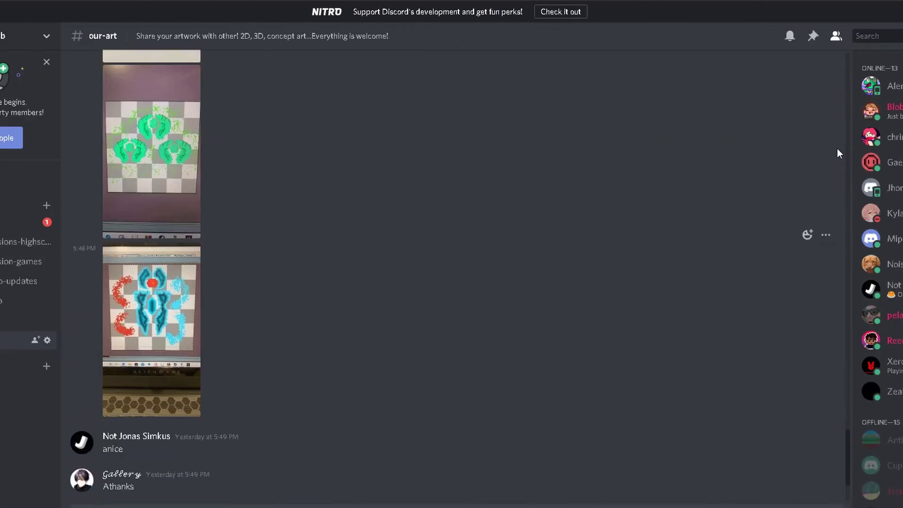
scroll(838, 148, up, 10)
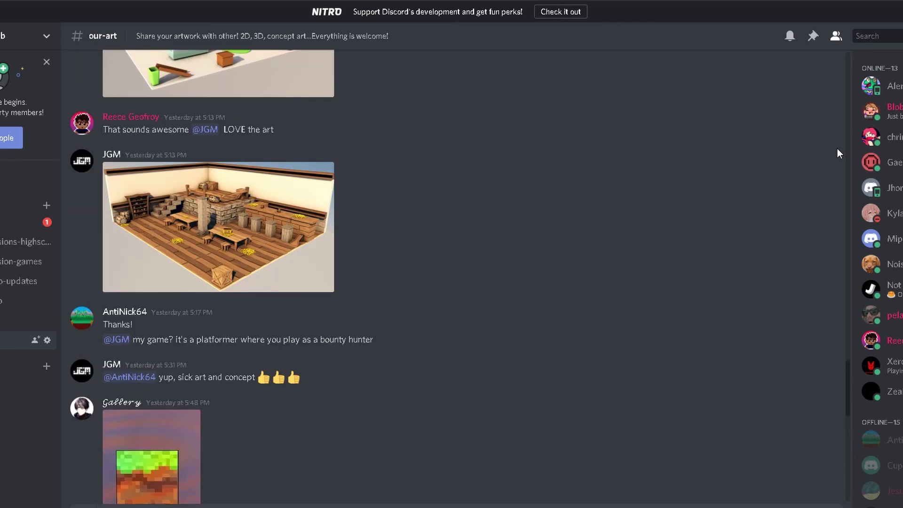
scroll(838, 149, up, 15)
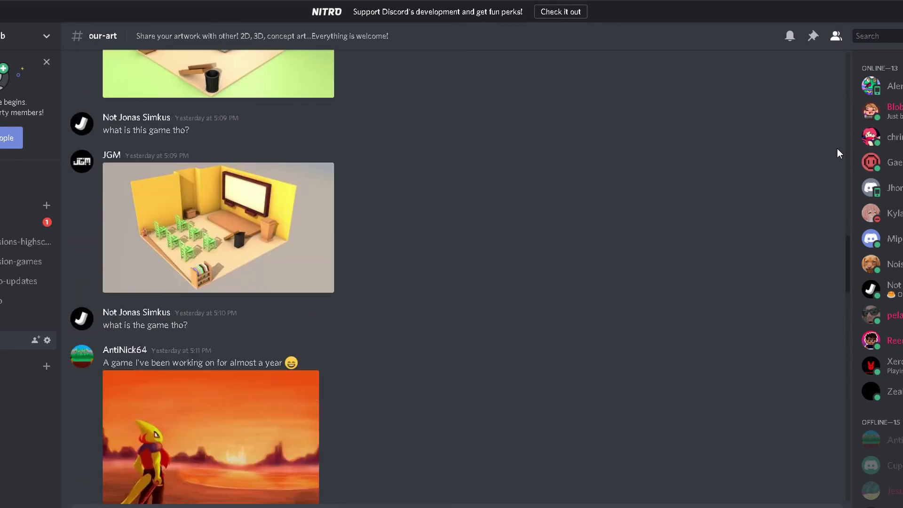
scroll(837, 149, up, 15)
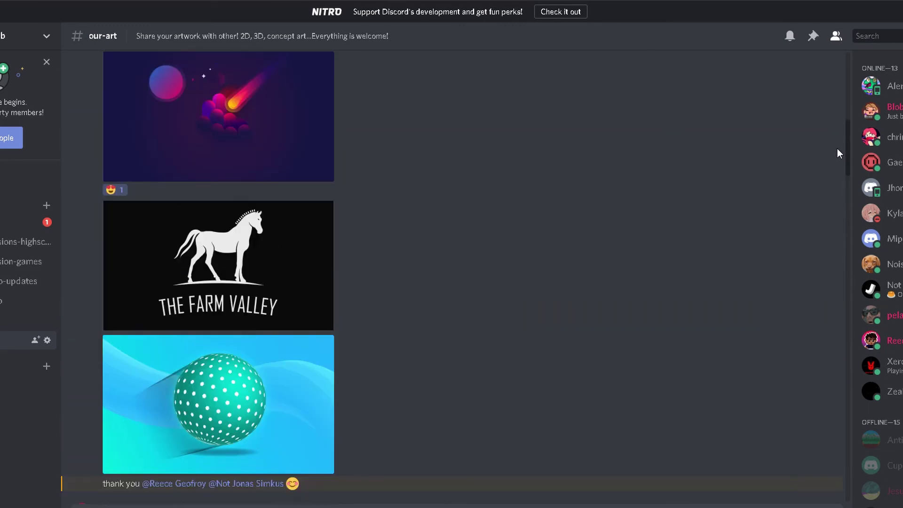
scroll(837, 150, up, 5)
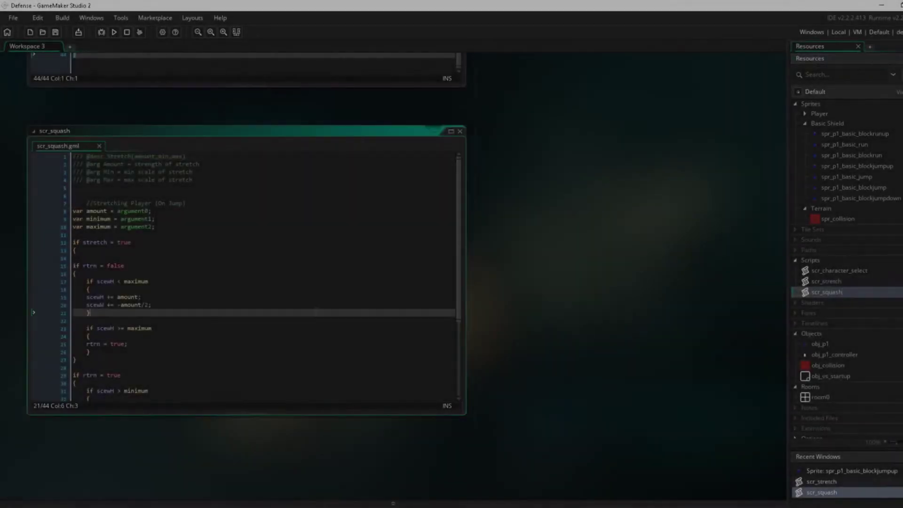
- Rewrite scr_squash's stretch code as squash code under the comment 'Squashing Player (On Land)'
text(squashsquash)
text(Squashing Player (On Land))
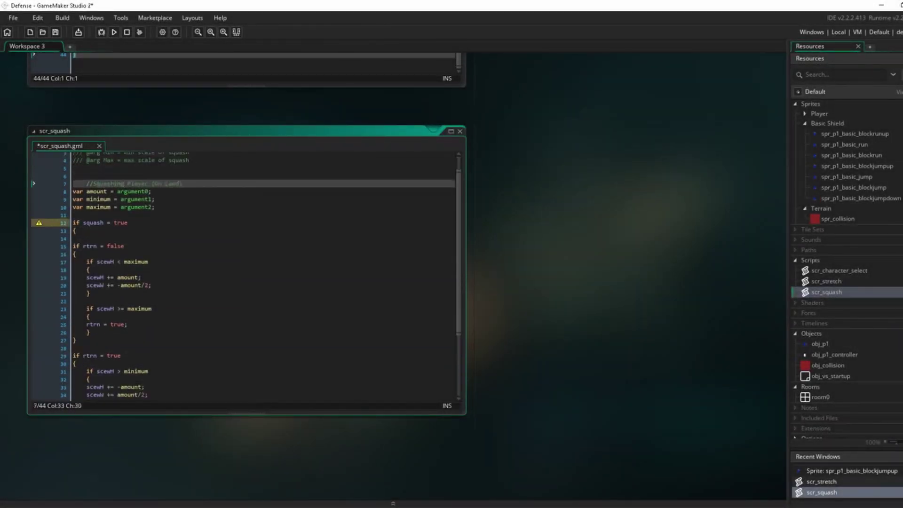
click(177, 271)
scroll(178, 271, down, 4)
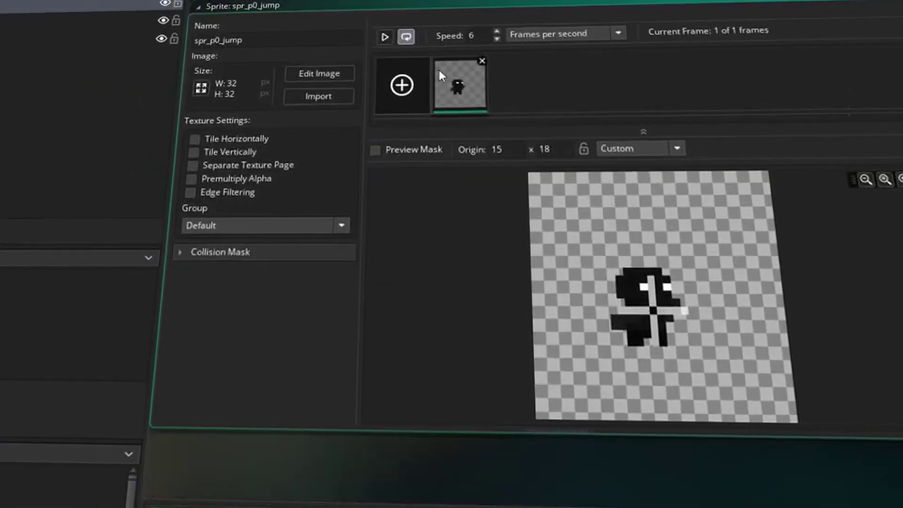
- Remap the wizard controller's jump, block and mobility keys to vk_numpad1, vk_numpad2 and vk_numpad3
double_click(440, 71)
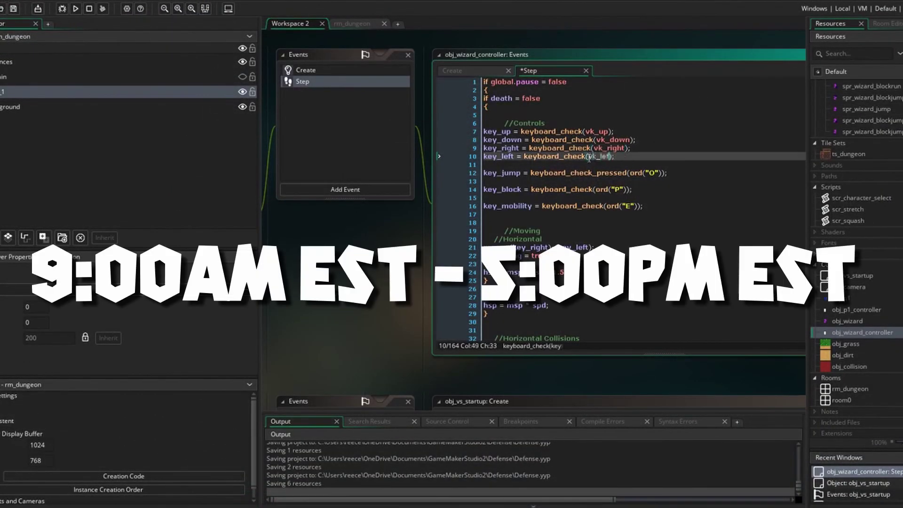
drag(629, 173, 658, 172)
text(vk_numpad1)
drag(597, 189, 506, 123)
text(vk_numpad2vk_numpad3)
click(670, 198)
- Copy the control-reading lines into the Create event, then bring up obj_p1_controller
key(ctrl+c)
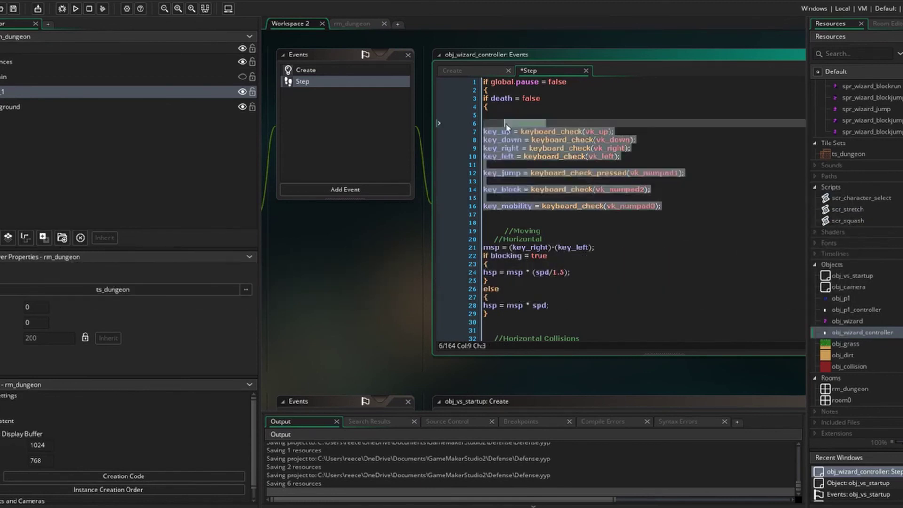
click(452, 71)
key(ctrl+v)
double_click(856, 309)
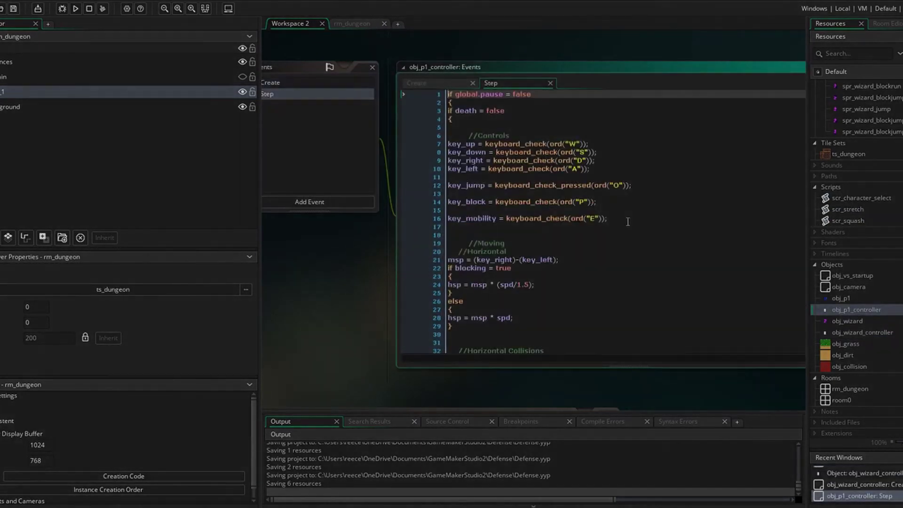